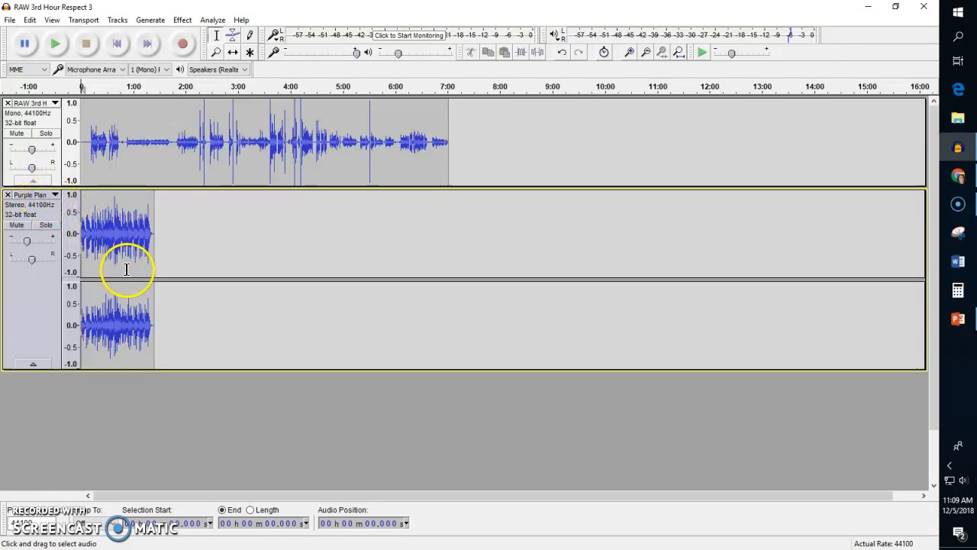
Mute the RAW 3rd Hour voice track and play the Purple Planet music track alone from about 7 seconds.
{"action": "left_click", "coordinate": [88, 229]}
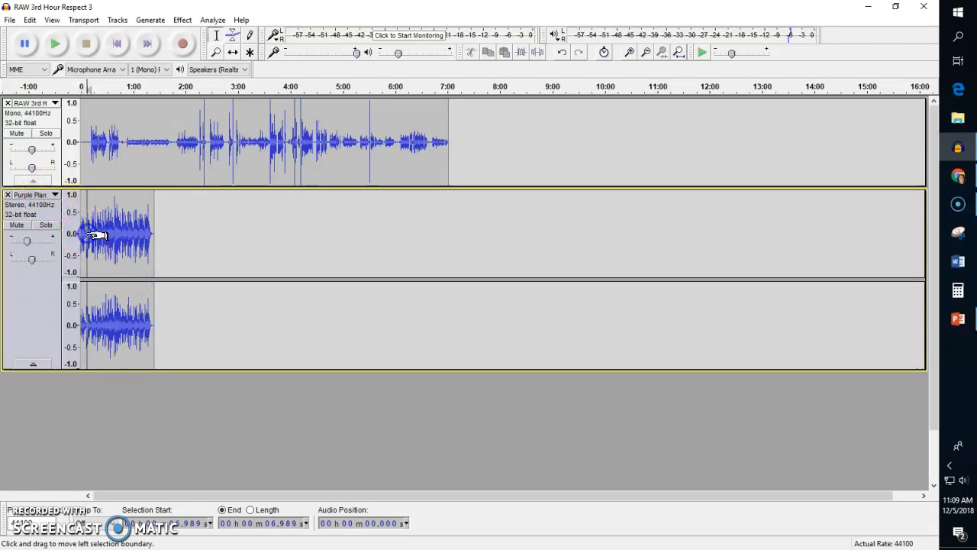
{"action": "left_click", "coordinate": [17, 134]}
{"action": "key", "text": "space"}
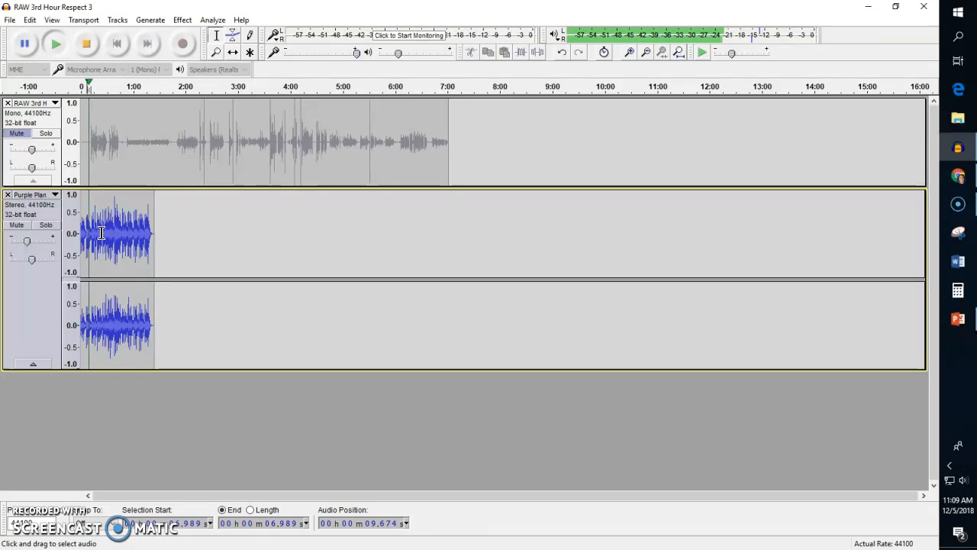
{"action": "key", "text": "space"}
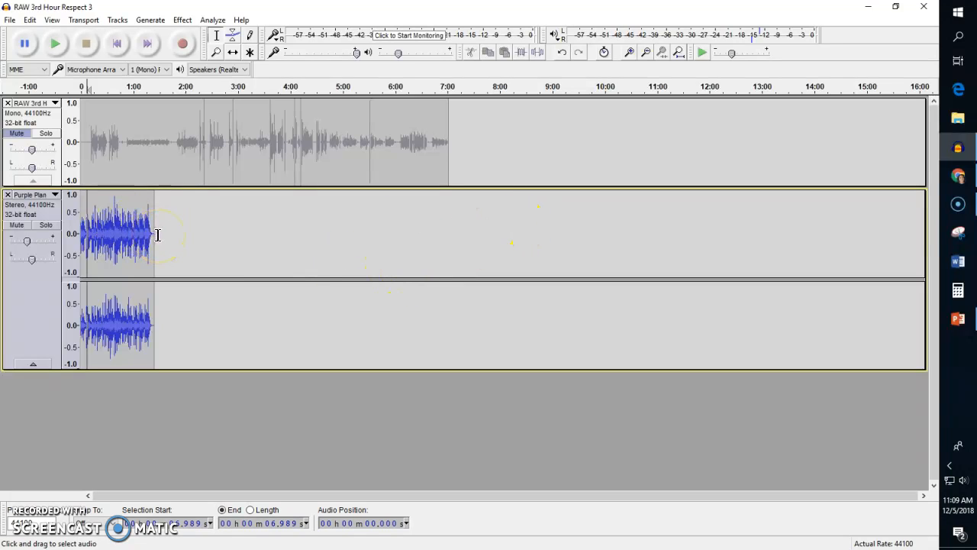
Copy the whole music clip and paste a duplicate at about 1:23, at the end of the music.
{"action": "left_click", "coordinate": [48, 236]}
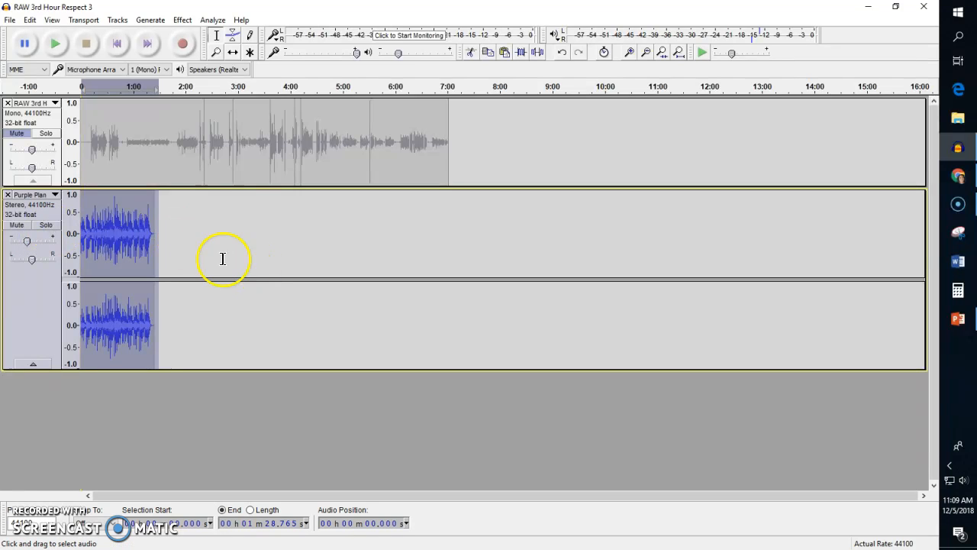
{"action": "scroll", "coordinate": [174, 249], "scroll_direction": "up", "scroll_amount": 2}
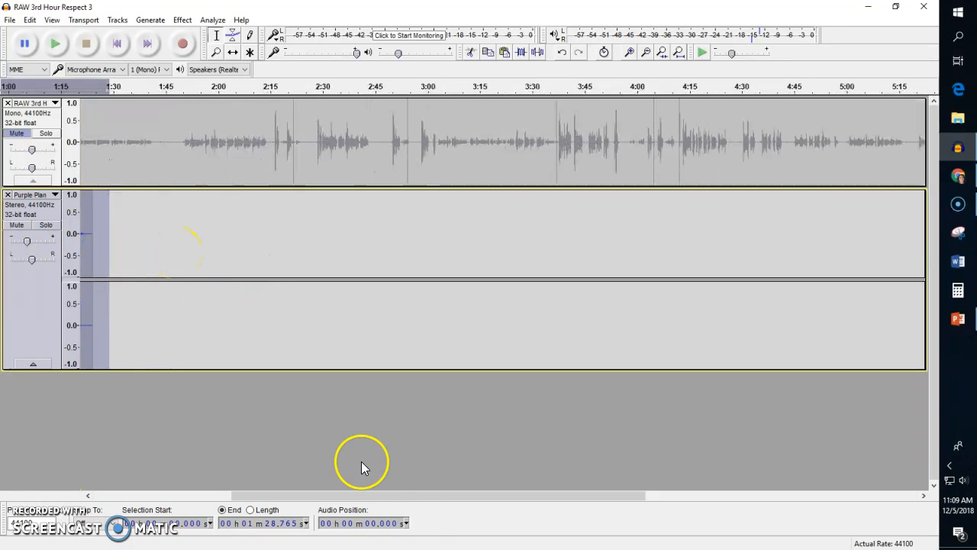
{"action": "left_click_drag", "start_coordinate": [405, 496], "coordinate": [267, 495]}
{"action": "left_click", "coordinate": [371, 232]}
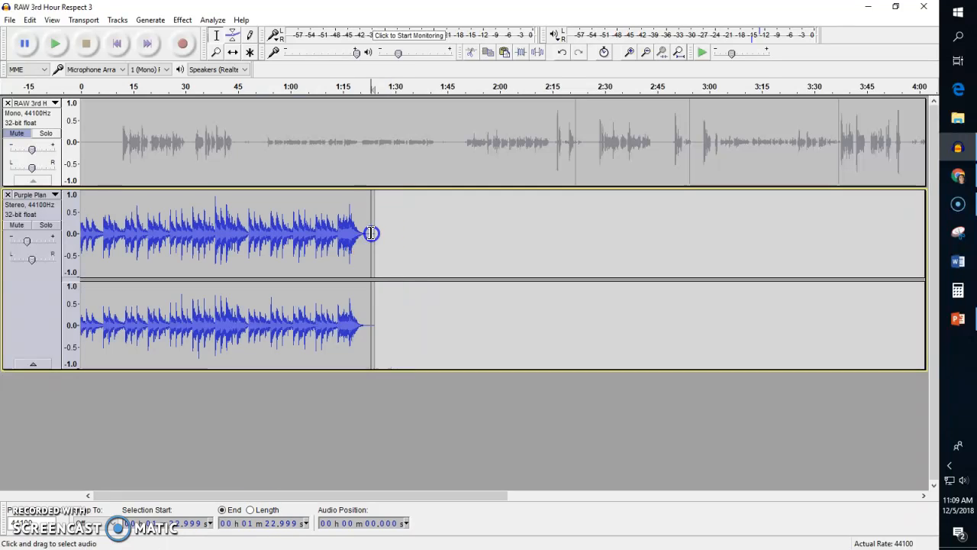
{"action": "key", "text": "ctrl+v"}
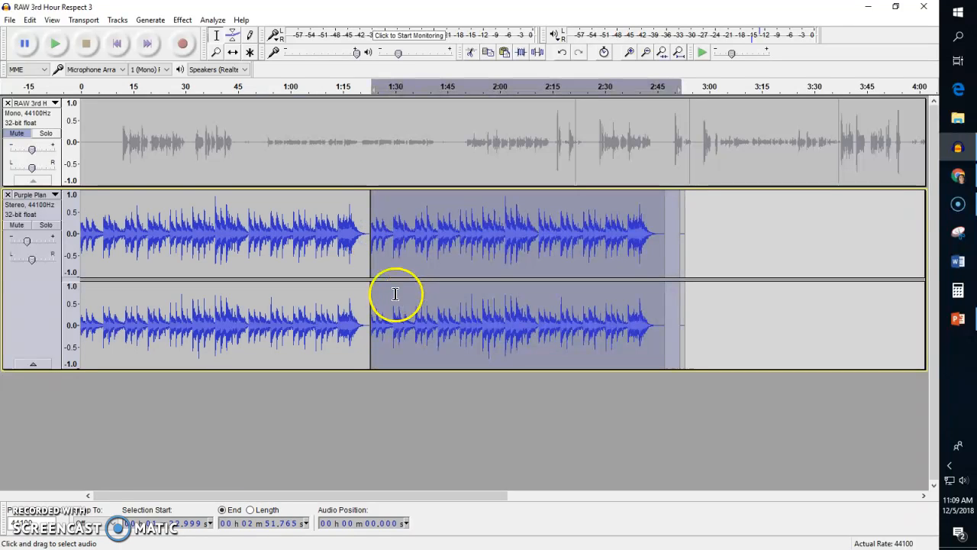
Play the join between the two music clips from about 1:13 to 1:39, and undo the paste.
{"action": "left_click_drag", "start_coordinate": [408, 496], "coordinate": [160, 495]}
{"action": "left_click", "coordinate": [136, 243]}
{"action": "left_click_drag", "start_coordinate": [357, 497], "coordinate": [286, 496]}
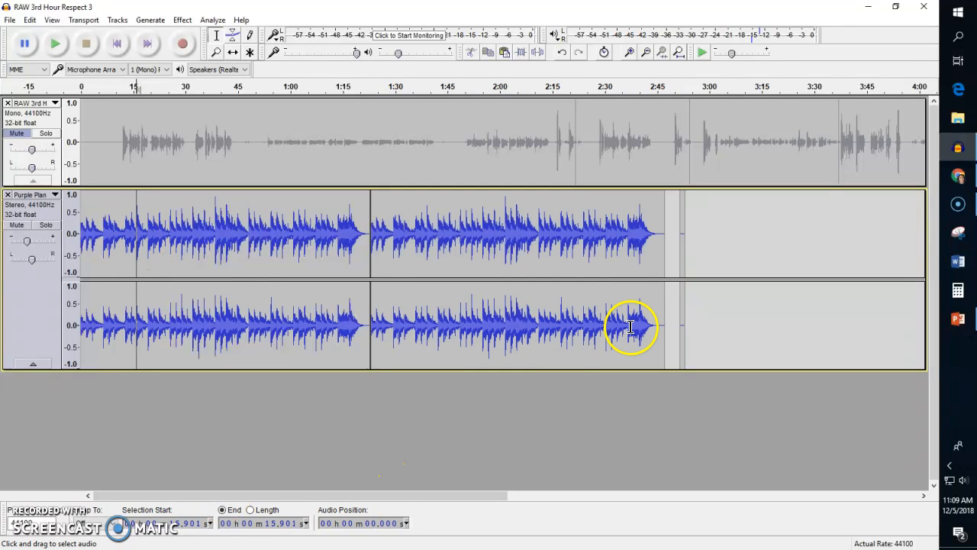
{"action": "left_click", "coordinate": [333, 234]}
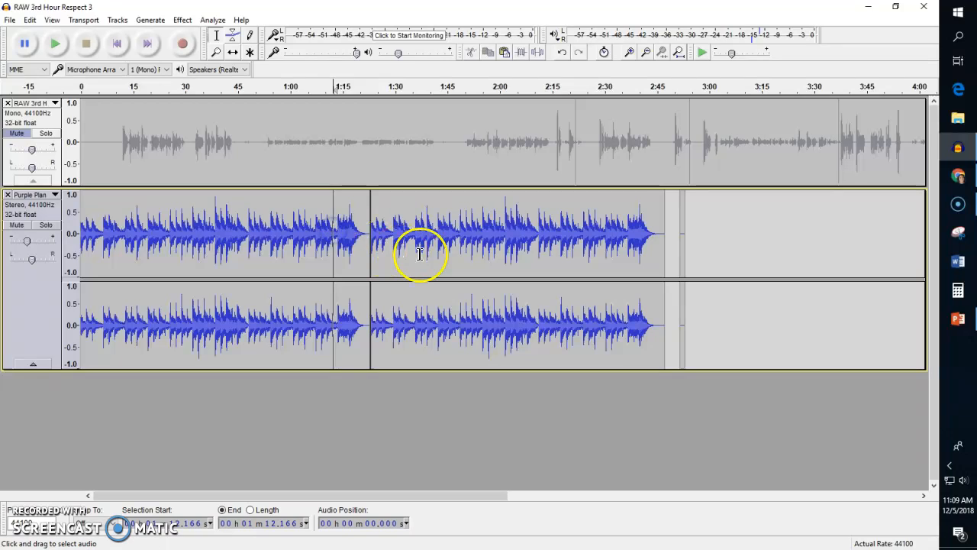
{"action": "left_click_drag", "start_coordinate": [337, 263], "coordinate": [426, 249]}
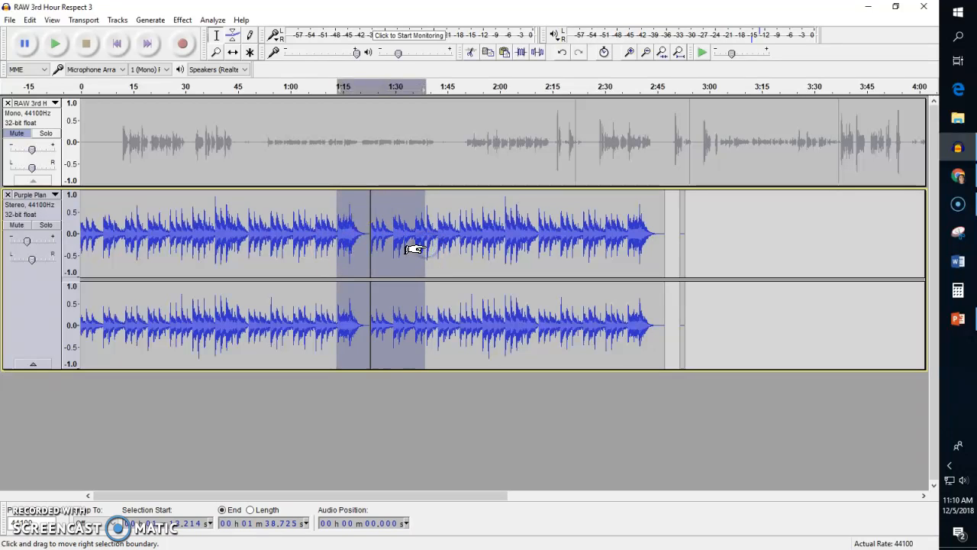
{"action": "key", "text": "space"}
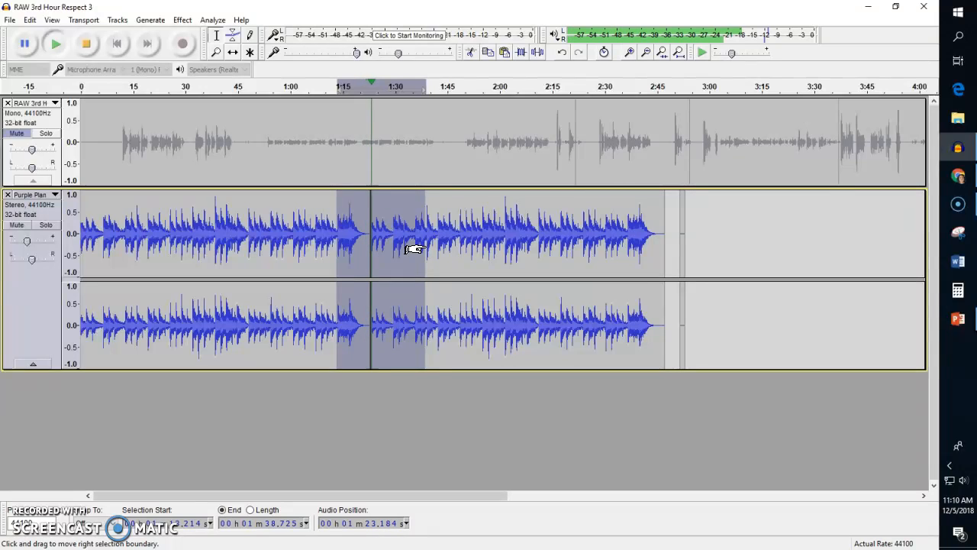
{"action": "left_click", "coordinate": [85, 44]}
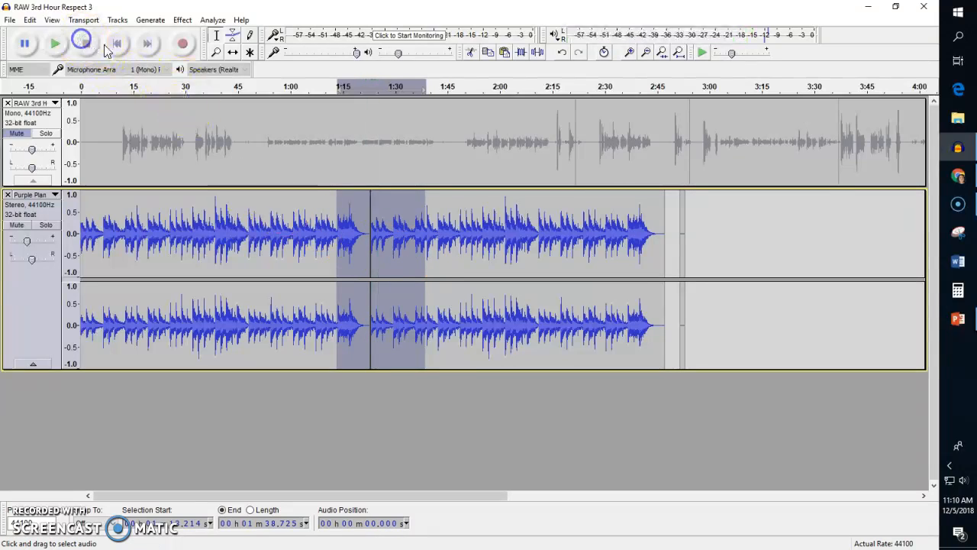
{"action": "key", "text": "ctrl+z"}
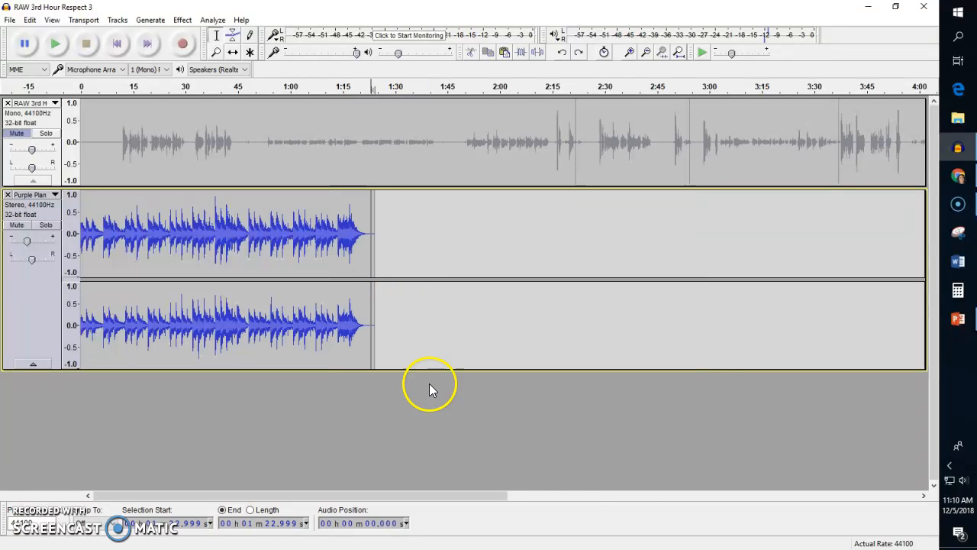
Copy the music from its start to about 1:22 and paste it into the same track at about 6.5 seconds.
{"action": "left_click", "coordinate": [311, 354]}
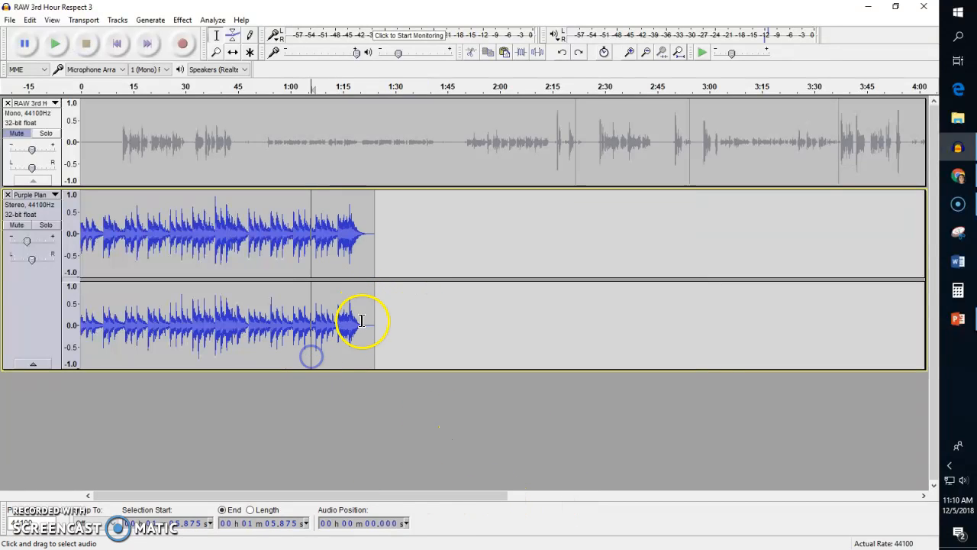
{"action": "left_click_drag", "start_coordinate": [367, 329], "coordinate": [65, 328]}
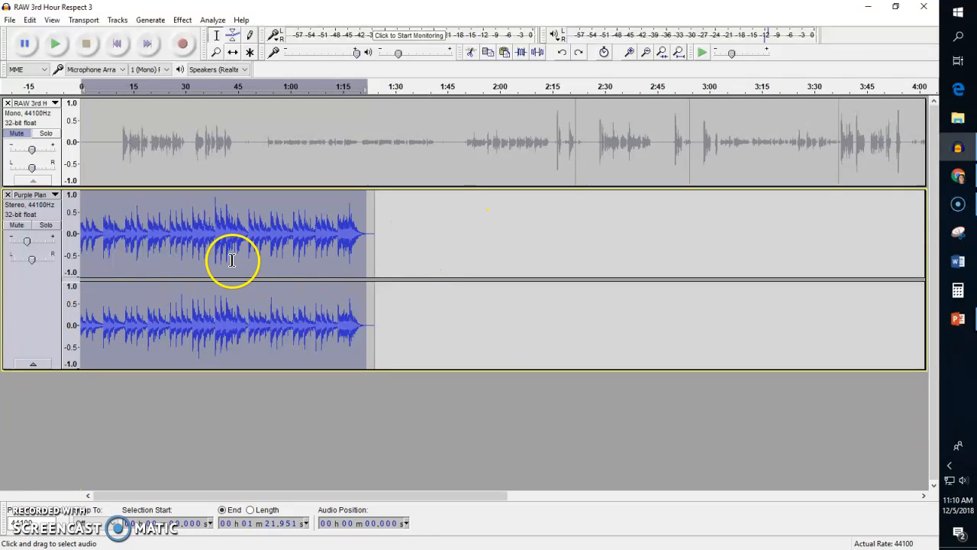
{"action": "left_click", "coordinate": [104, 232]}
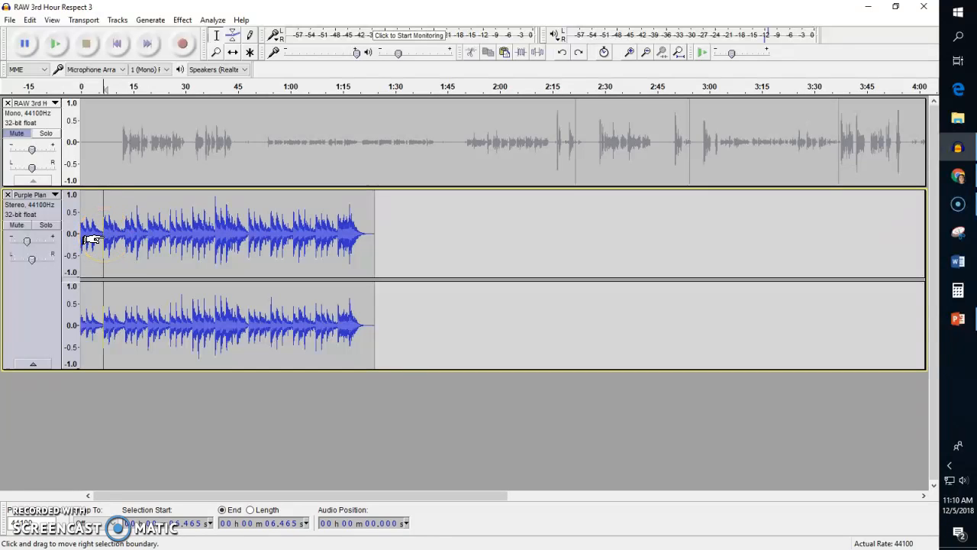
{"action": "key", "text": "ctrl+v"}
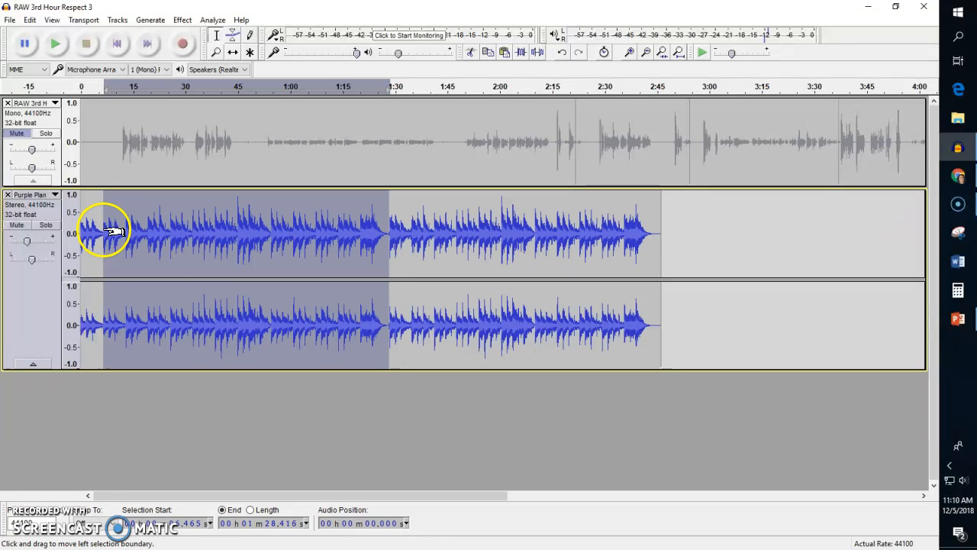
Delete the fading end of the pasted music, from about 1:23 to just before the following section starts.
{"action": "left_click", "coordinate": [386, 236]}
{"action": "left_click_drag", "start_coordinate": [391, 236], "coordinate": [372, 236]}
{"action": "key", "text": "Delete"}
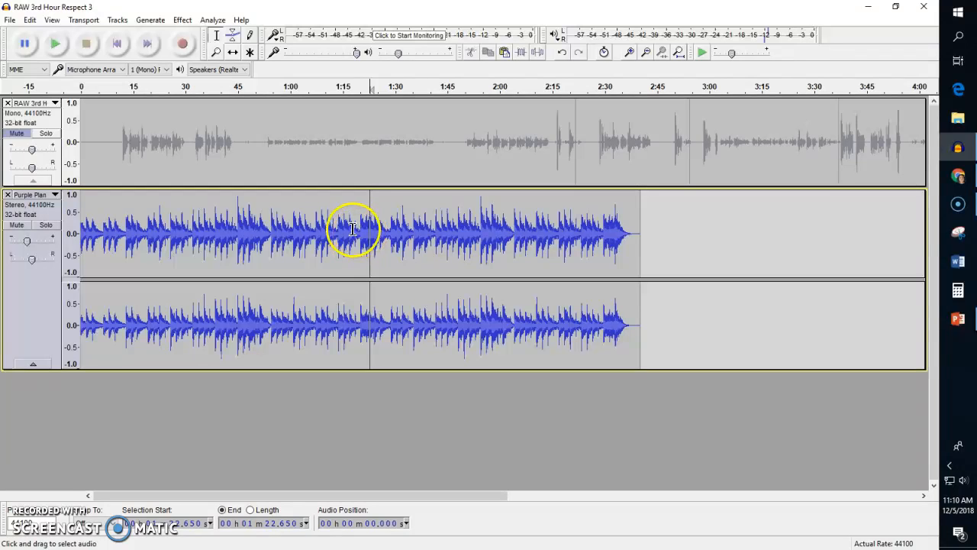
Listen to the music around the cut near 1:23 by playing short selections between about 1:20 and 1:29.
{"action": "left_click_drag", "start_coordinate": [360, 231], "coordinate": [383, 235]}
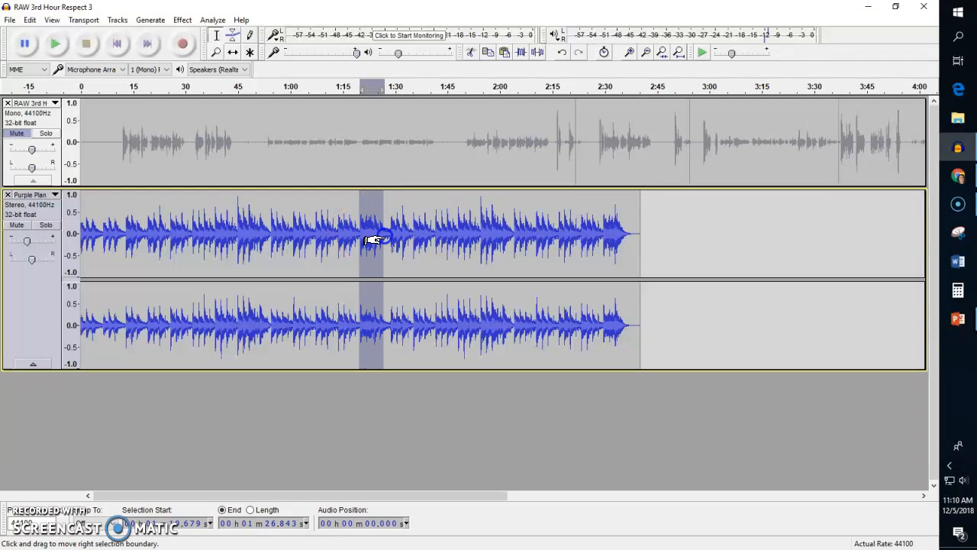
{"action": "key", "text": "space"}
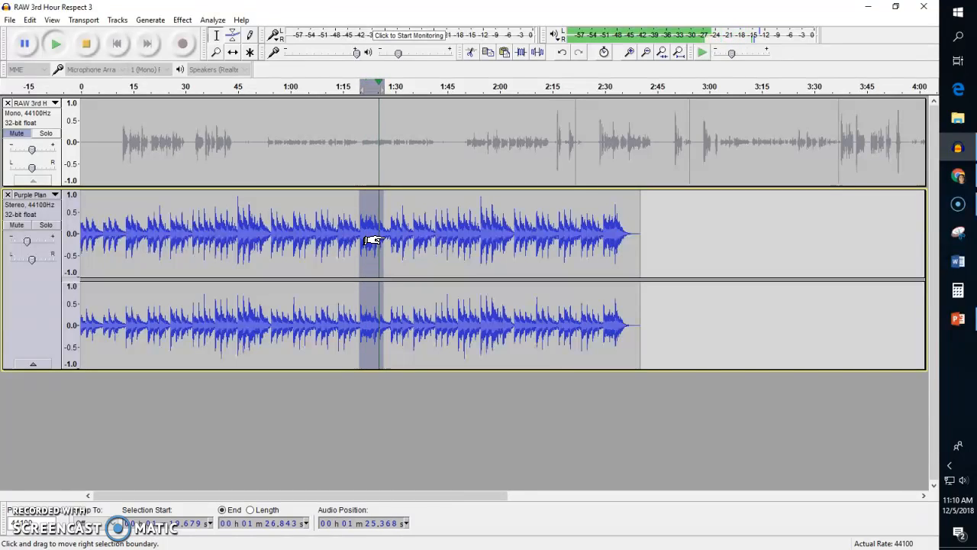
{"action": "key", "text": "space"}
{"action": "scroll", "coordinate": [381, 236], "scroll_direction": "up", "scroll_amount": 1}
{"action": "scroll", "coordinate": [381, 237], "scroll_direction": "up", "scroll_amount": 2}
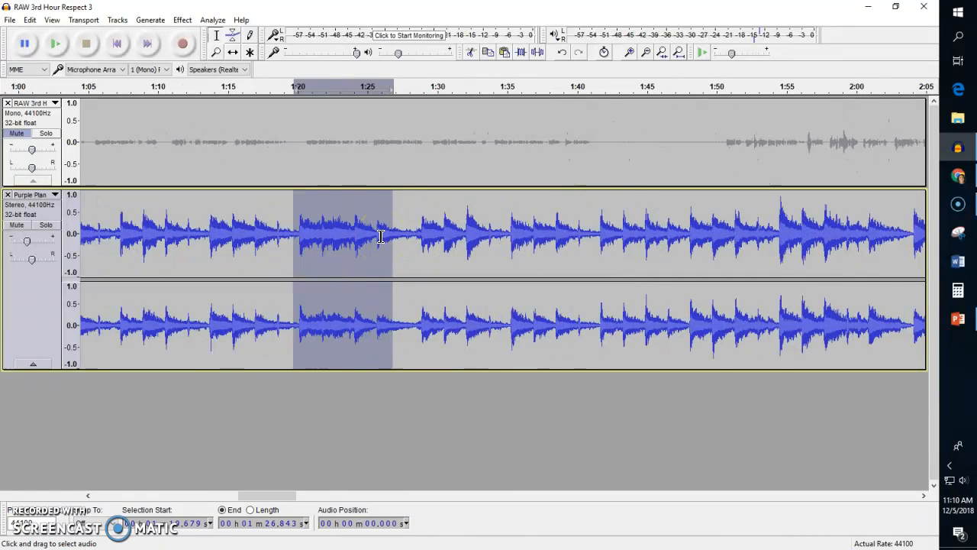
{"action": "left_click", "coordinate": [338, 237]}
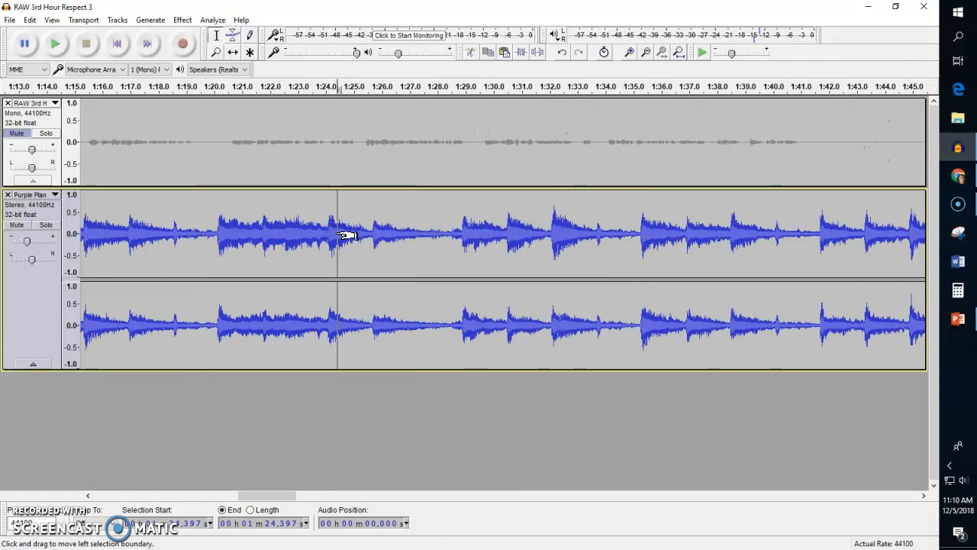
{"action": "left_click_drag", "start_coordinate": [331, 231], "coordinate": [473, 240]}
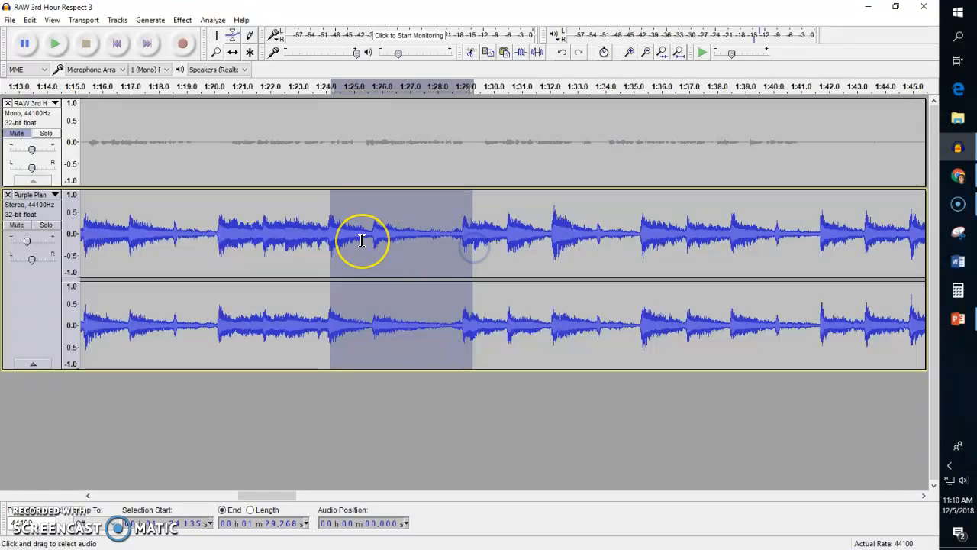
{"action": "key", "text": "space"}
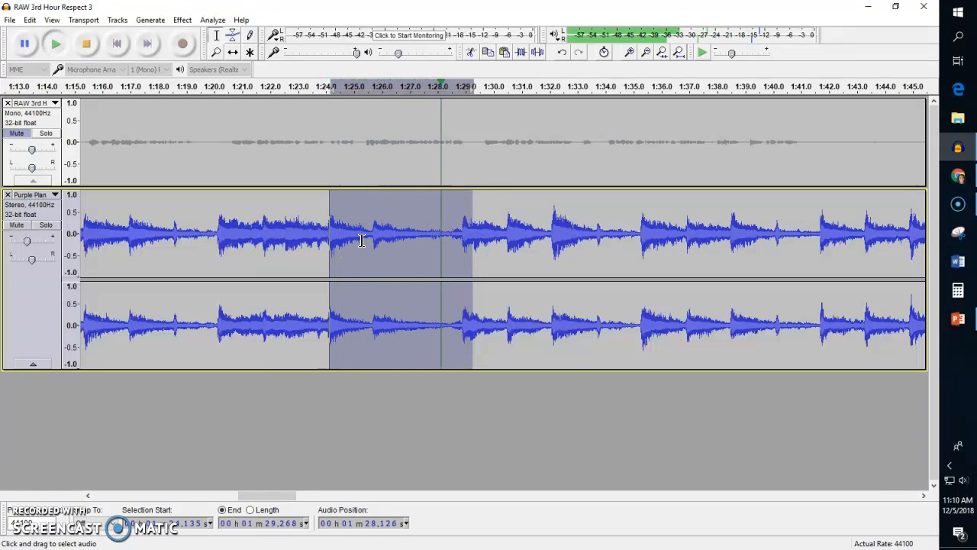
{"action": "left_click_drag", "start_coordinate": [209, 232], "coordinate": [394, 234]}
{"action": "key", "text": "space"}
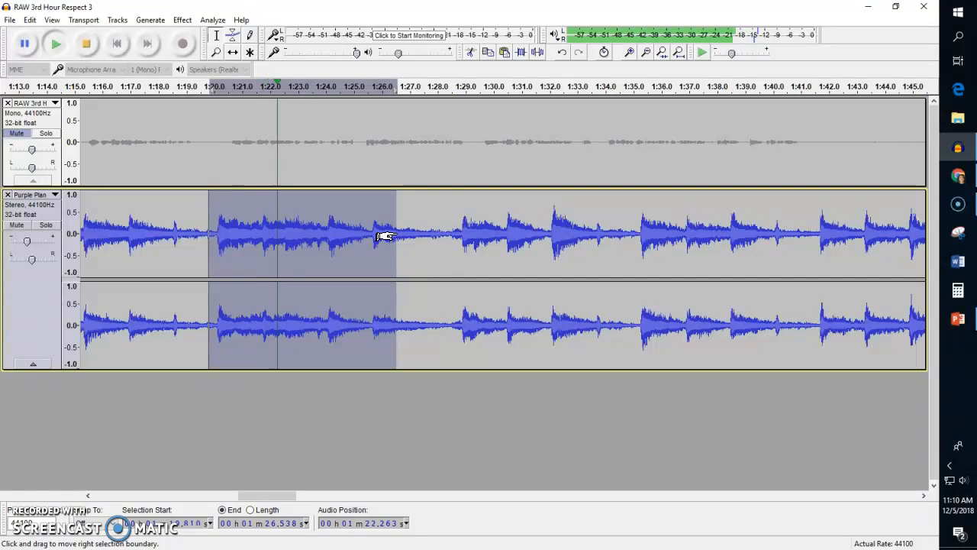
{"action": "left_click", "coordinate": [297, 236]}
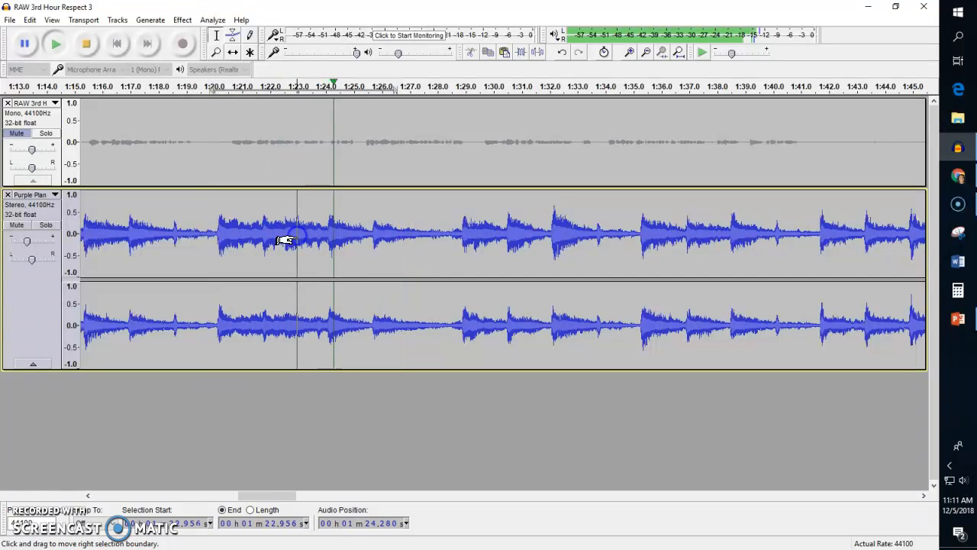
{"action": "left_click", "coordinate": [85, 43]}
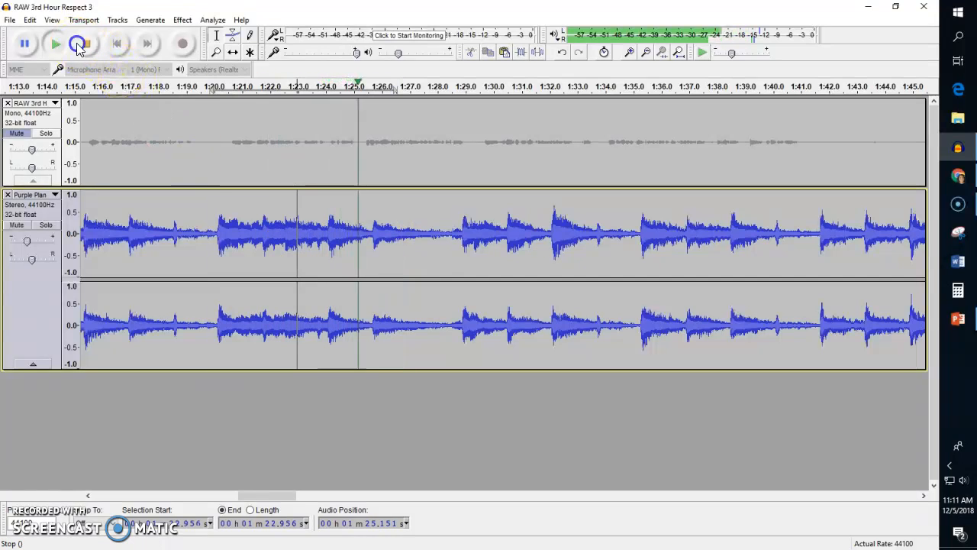
Use the Envelope tool to dip the music's volume briefly at the cut, with control points around 1:23.2.
{"action": "left_click", "coordinate": [303, 231]}
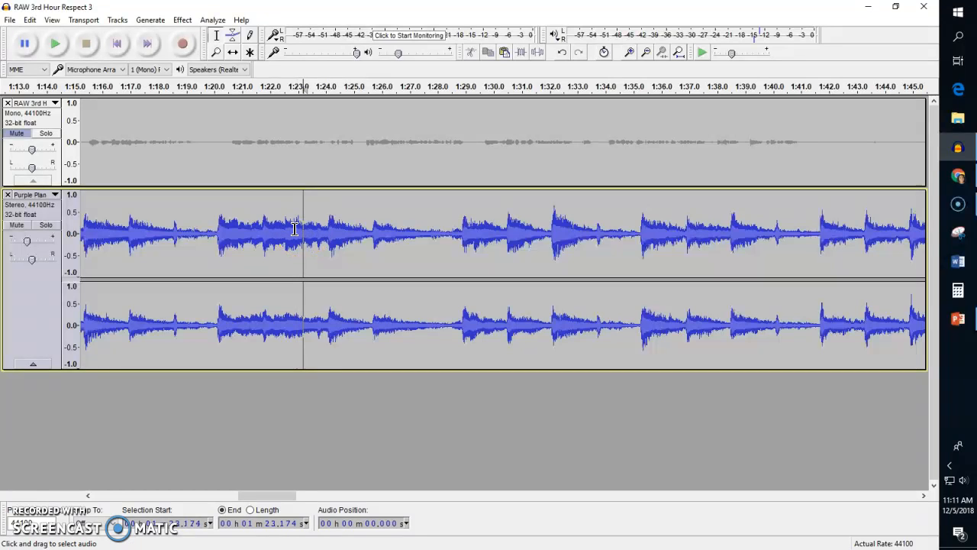
{"action": "scroll", "coordinate": [297, 231], "scroll_direction": "up", "scroll_amount": 2}
{"action": "scroll", "coordinate": [325, 233], "scroll_direction": "down", "scroll_amount": 1}
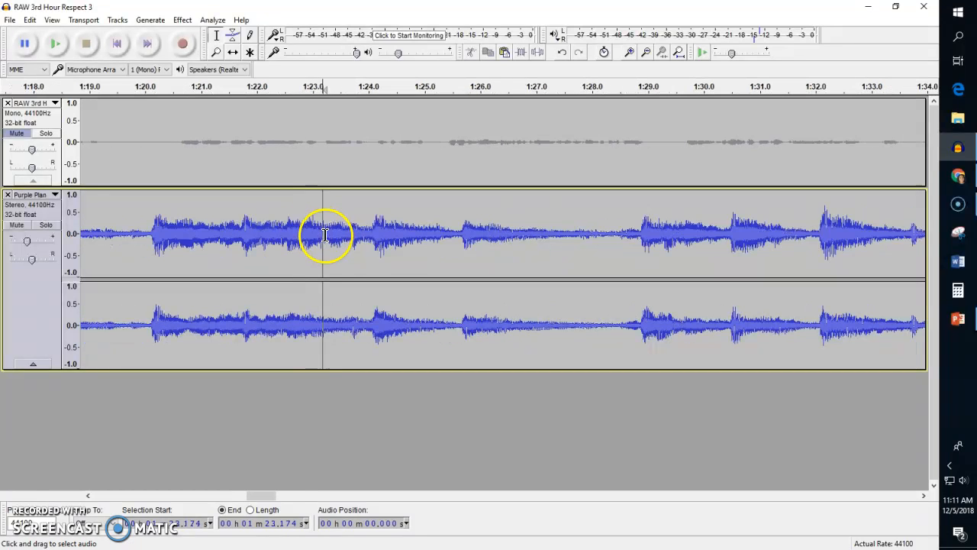
{"action": "left_click", "coordinate": [233, 36]}
{"action": "left_click", "coordinate": [304, 212]}
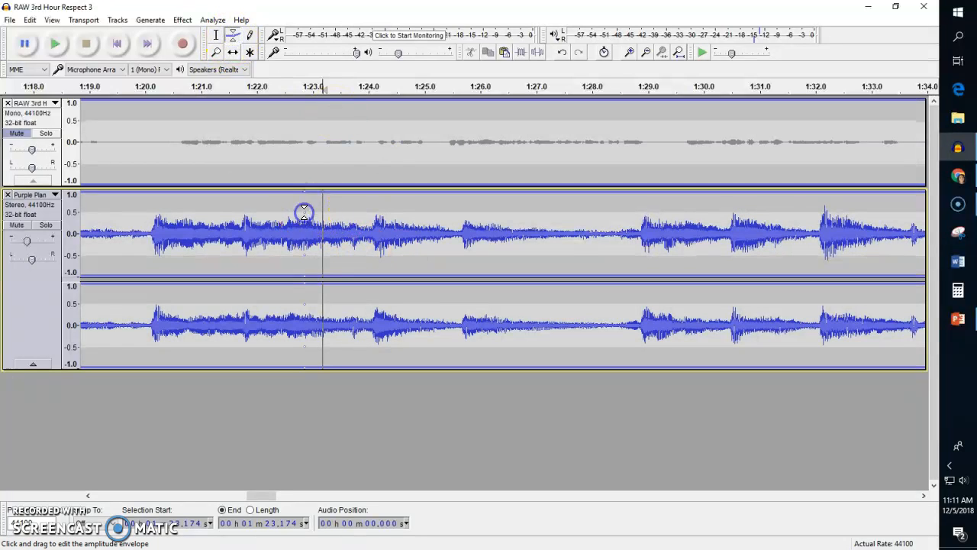
{"action": "left_click_drag", "start_coordinate": [323, 213], "coordinate": [322, 216]}
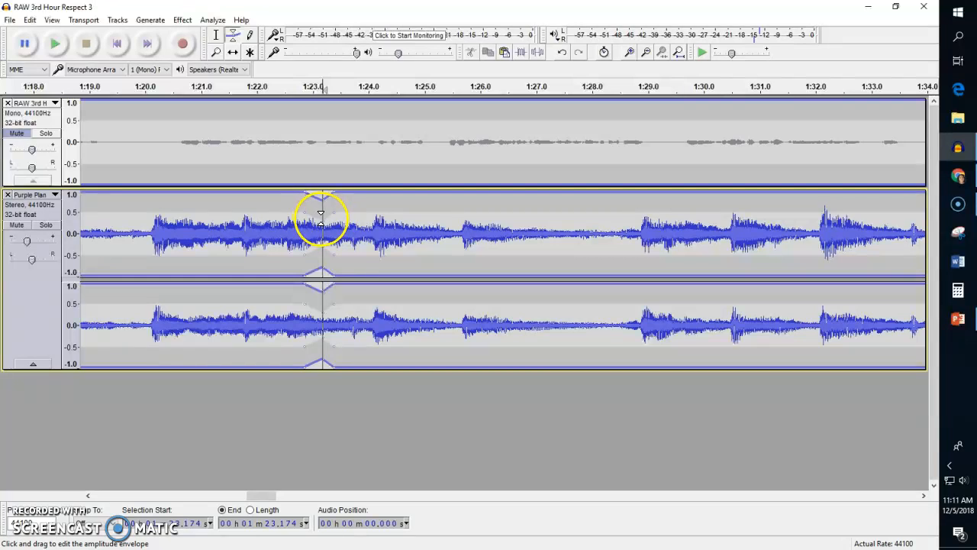
{"action": "left_click_drag", "start_coordinate": [321, 231], "coordinate": [324, 230]}
{"action": "scroll", "coordinate": [322, 227], "scroll_direction": "up", "scroll_amount": 3}
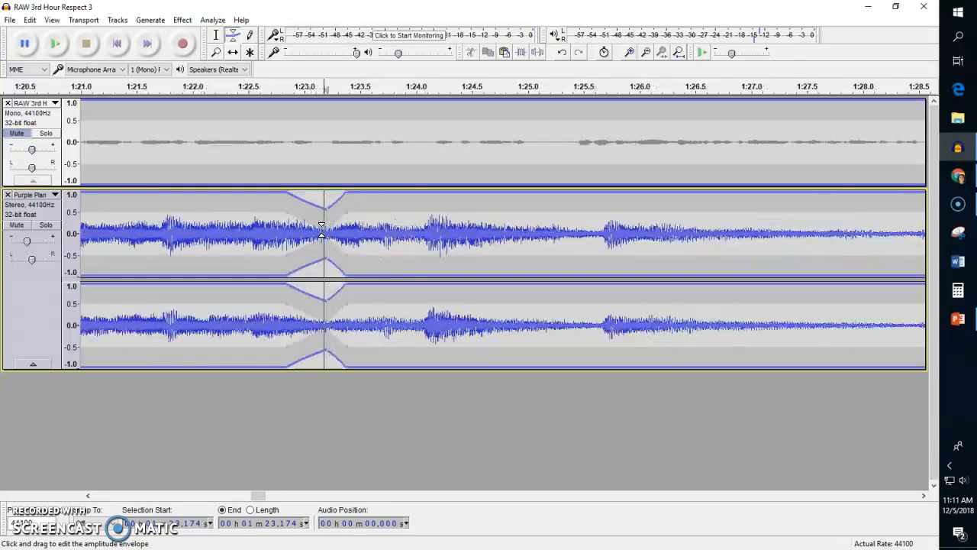
{"action": "left_click_drag", "start_coordinate": [345, 219], "coordinate": [343, 227]}
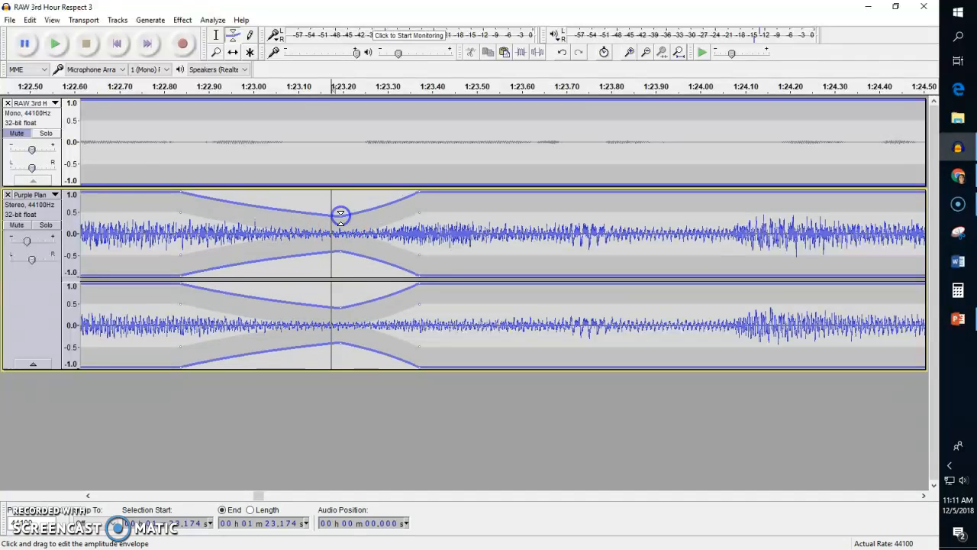
Switch back to the Selection tool and play the music across the volume dip from about 1:22.9.
{"action": "left_click", "coordinate": [216, 35]}
{"action": "left_click", "coordinate": [190, 225]}
{"action": "key", "text": "space"}
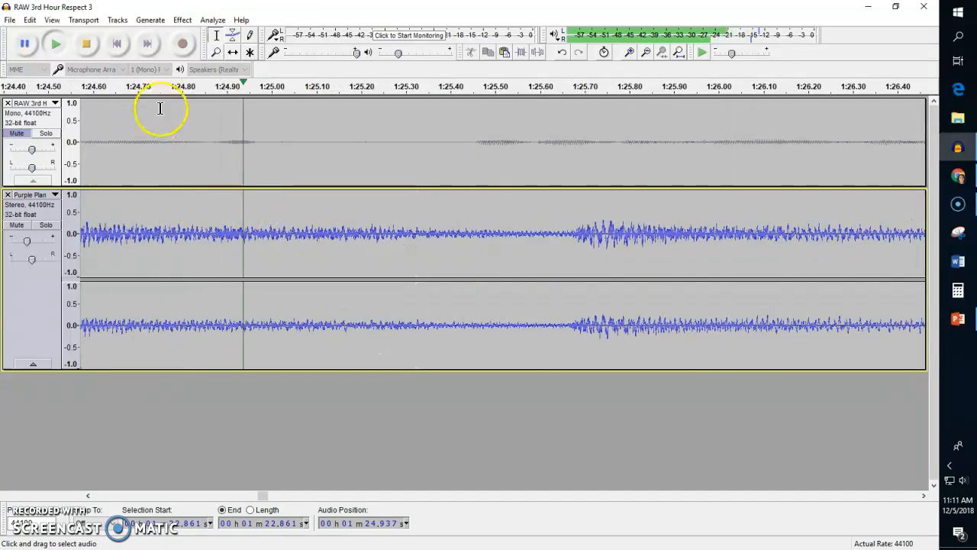
{"action": "left_click", "coordinate": [86, 44]}
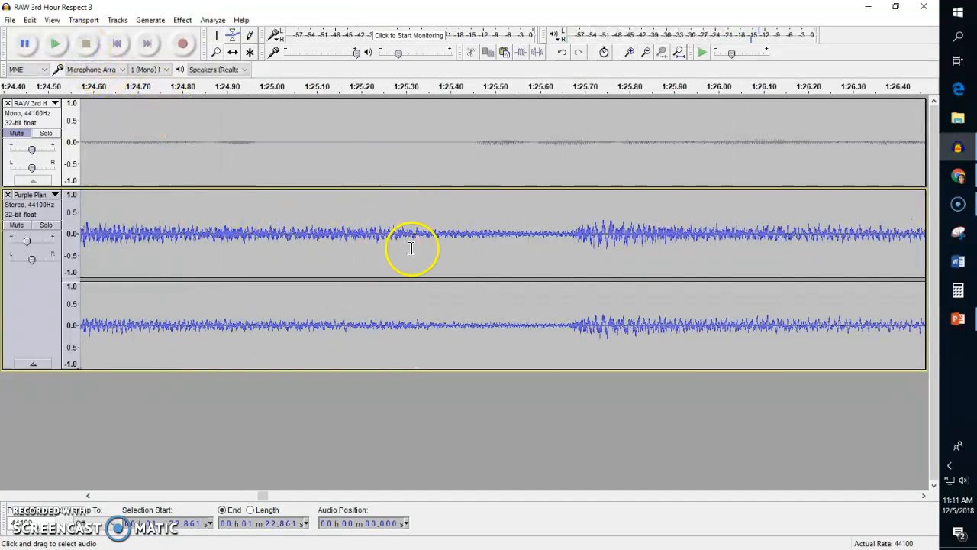
Select the music track from its start to where the sound ends at about 2:37.6 and copy it.
{"action": "scroll", "coordinate": [394, 247], "scroll_direction": "down", "scroll_amount": 7}
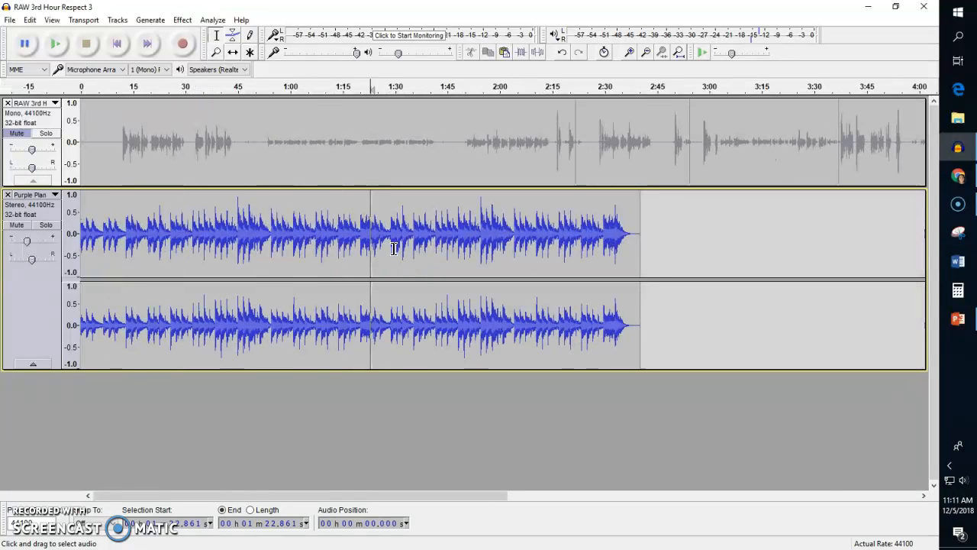
{"action": "scroll", "coordinate": [393, 247], "scroll_direction": "down", "scroll_amount": 1}
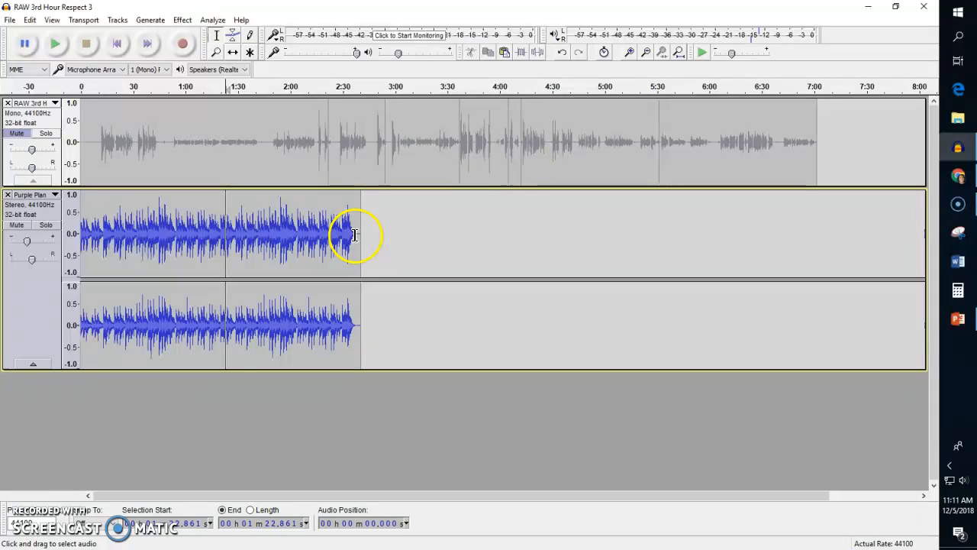
{"action": "left_click_drag", "start_coordinate": [341, 238], "coordinate": [226, 243]}
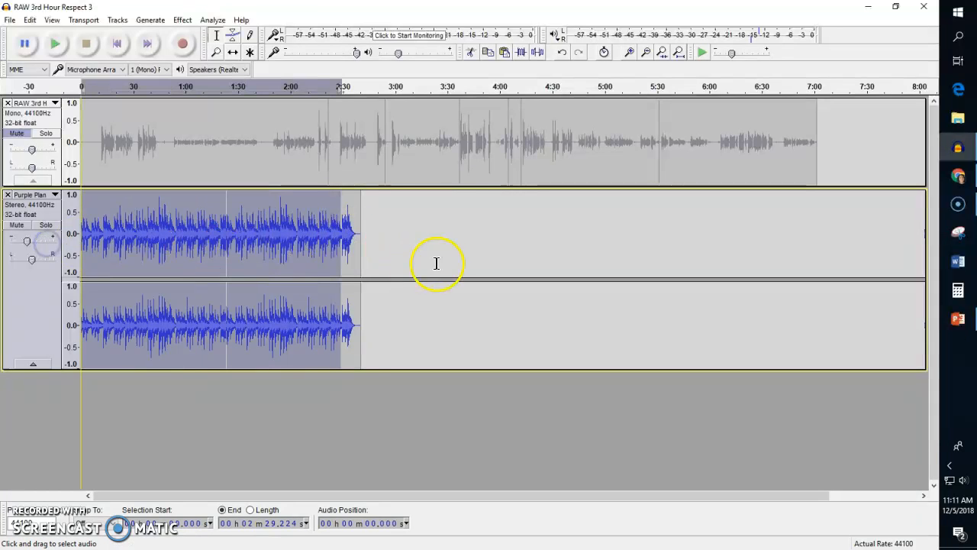
{"action": "left_click", "coordinate": [378, 266]}
{"action": "left_click_drag", "start_coordinate": [353, 235], "coordinate": [48, 244]}
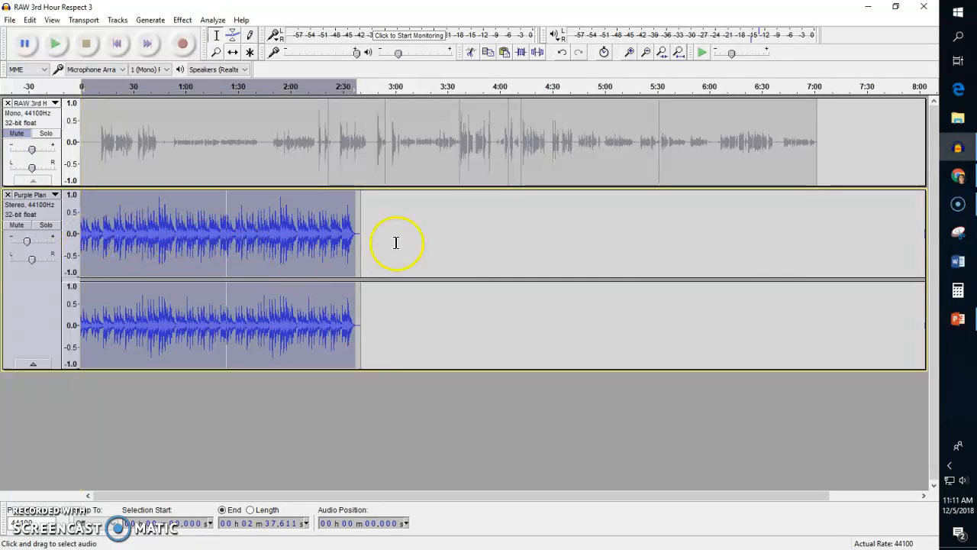
Paste the copied music at about 2:37.3, where the existing music fades out, and view the whole project.
{"action": "left_click", "coordinate": [366, 250]}
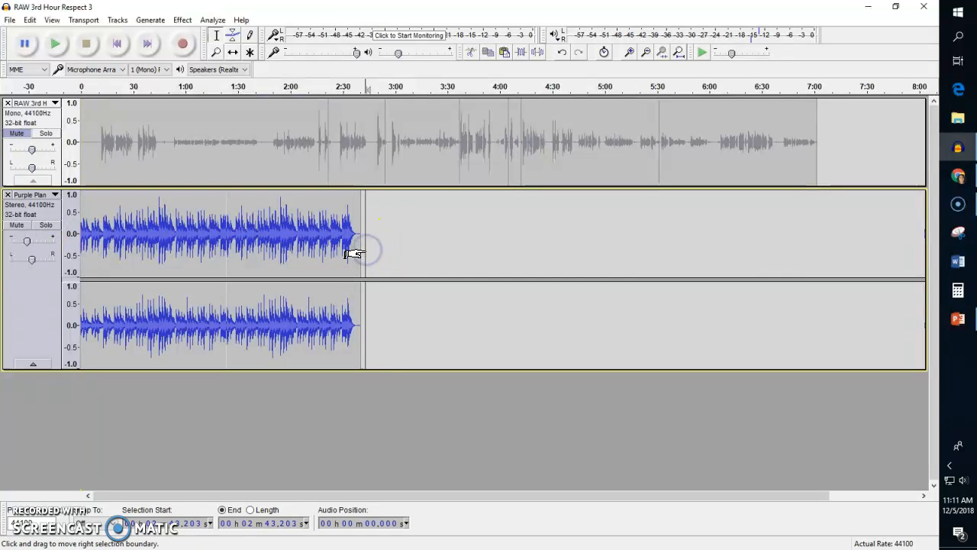
{"action": "left_click", "coordinate": [352, 253]}
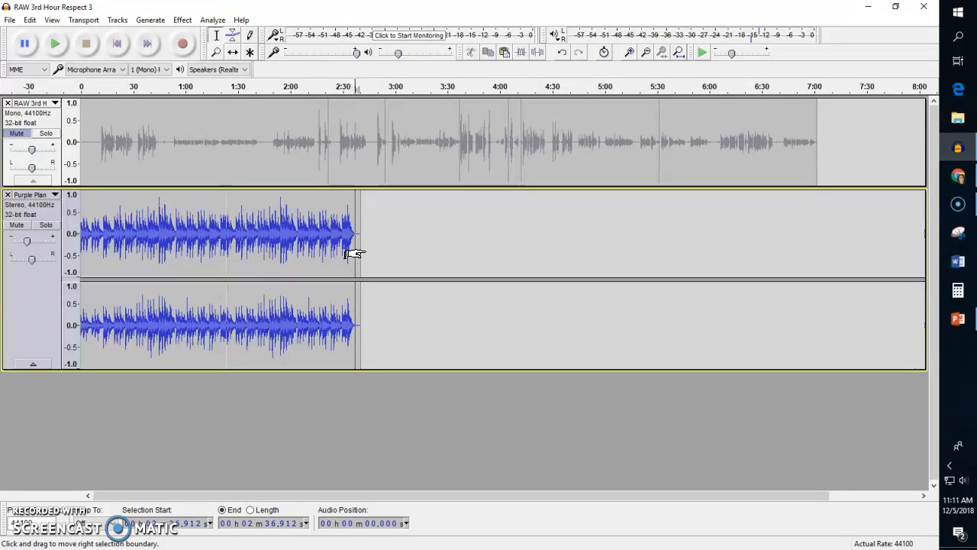
{"action": "scroll", "coordinate": [365, 249], "scroll_direction": "up", "scroll_amount": 4}
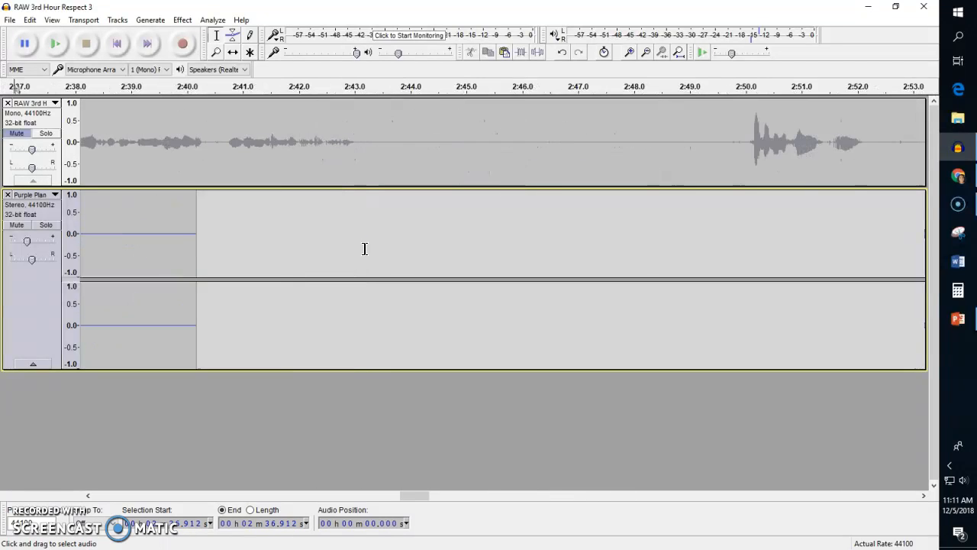
{"action": "left_click", "coordinate": [128, 305]}
{"action": "left_click", "coordinate": [200, 235]}
{"action": "key", "text": "ctrl+v"}
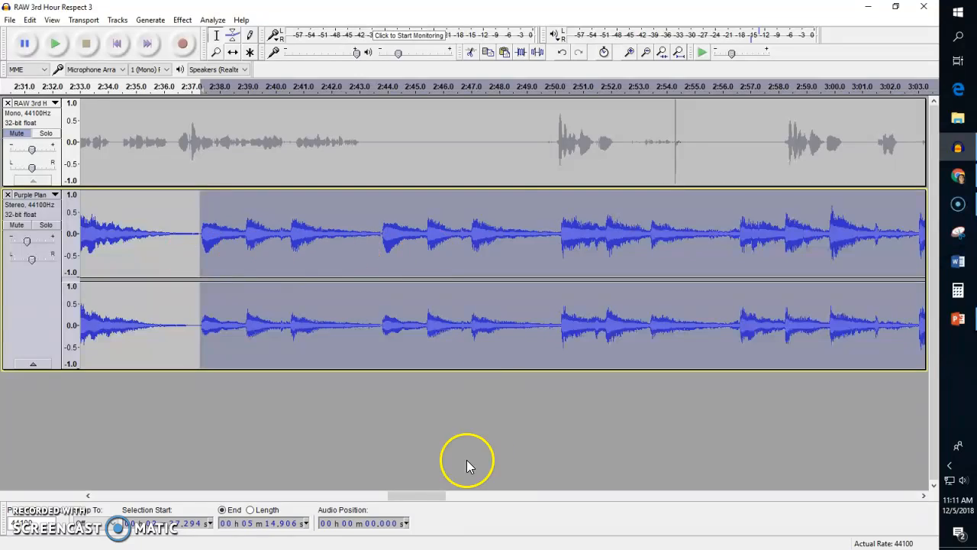
{"action": "left_click_drag", "start_coordinate": [417, 495], "coordinate": [600, 494]}
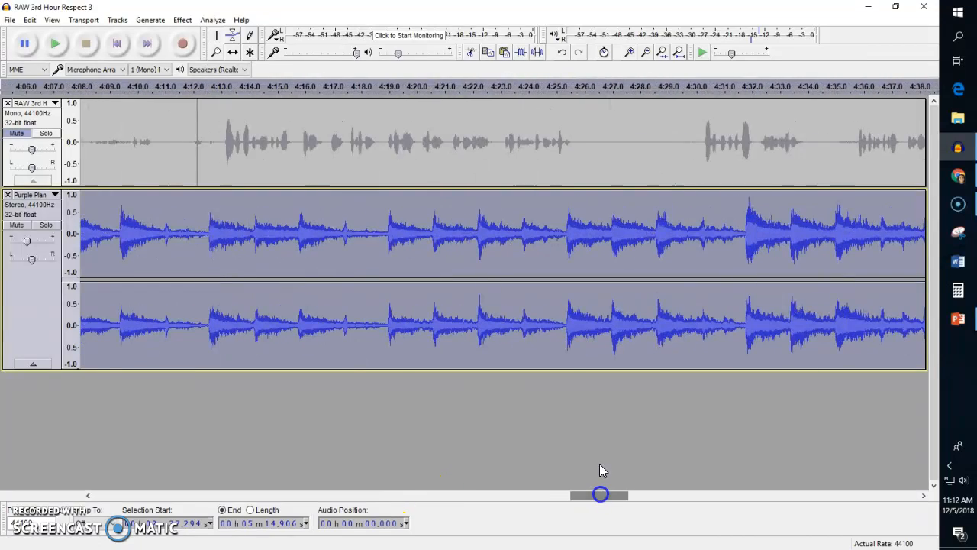
{"action": "key", "text": "ctrl+f"}
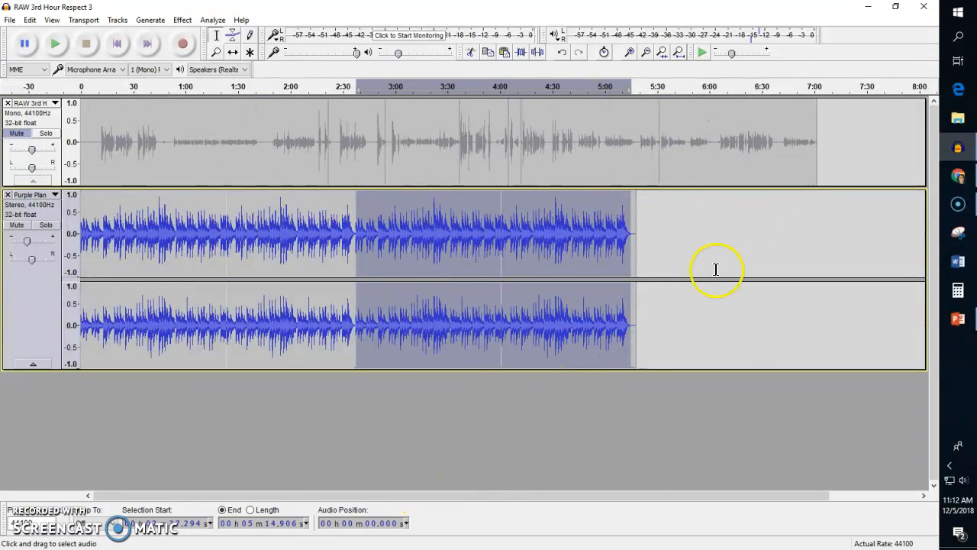